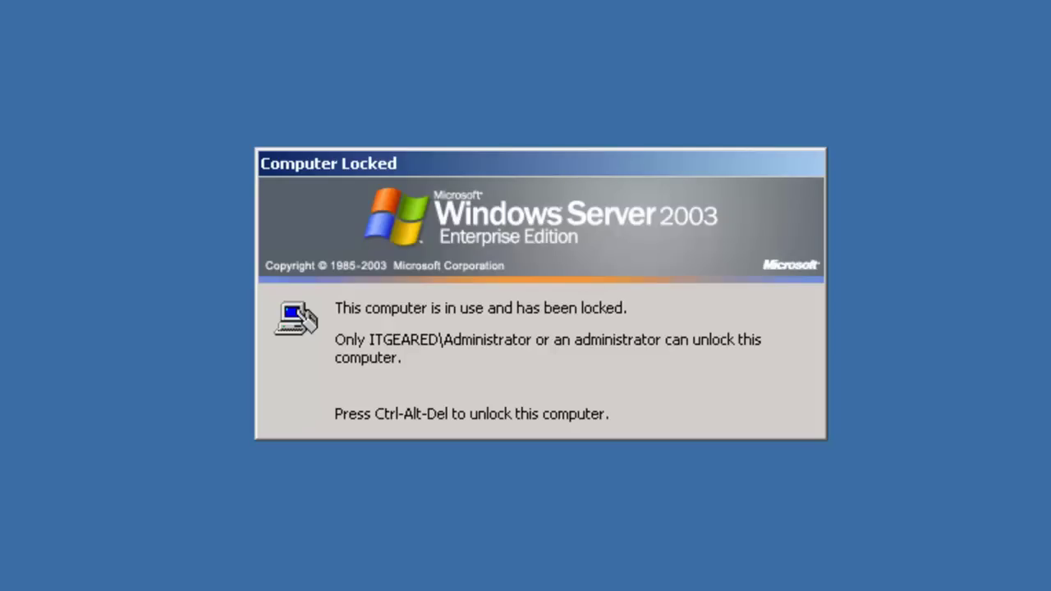
Unlock the locked Administrator session by entering the account password at the Ctrl+Alt+Del prompt
{"action": "key", "text": "ctrl+alt+Delete"}
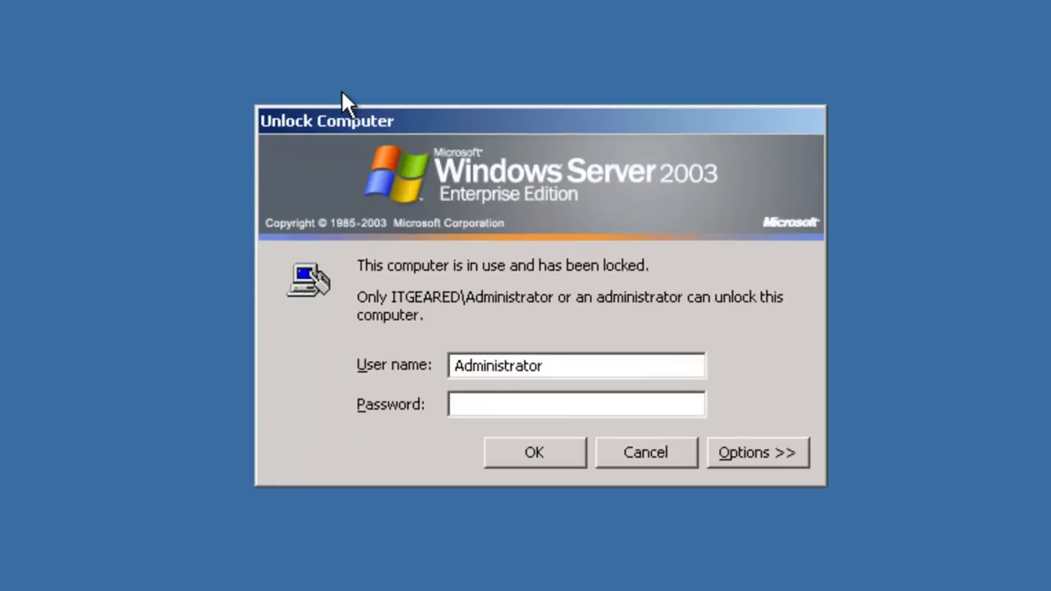
{"action": "type", "text": "P@ssw0rd1"}
{"action": "key", "text": "Return"}
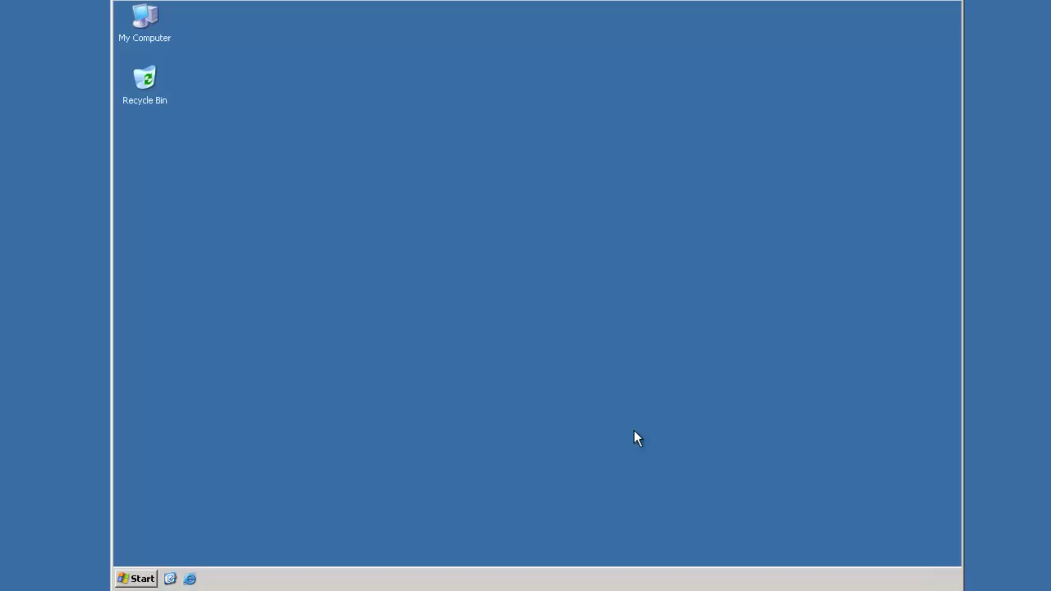
{"action": "left_click", "coordinate": [141, 578]}
{"action": "left_click", "coordinate": [223, 264]}
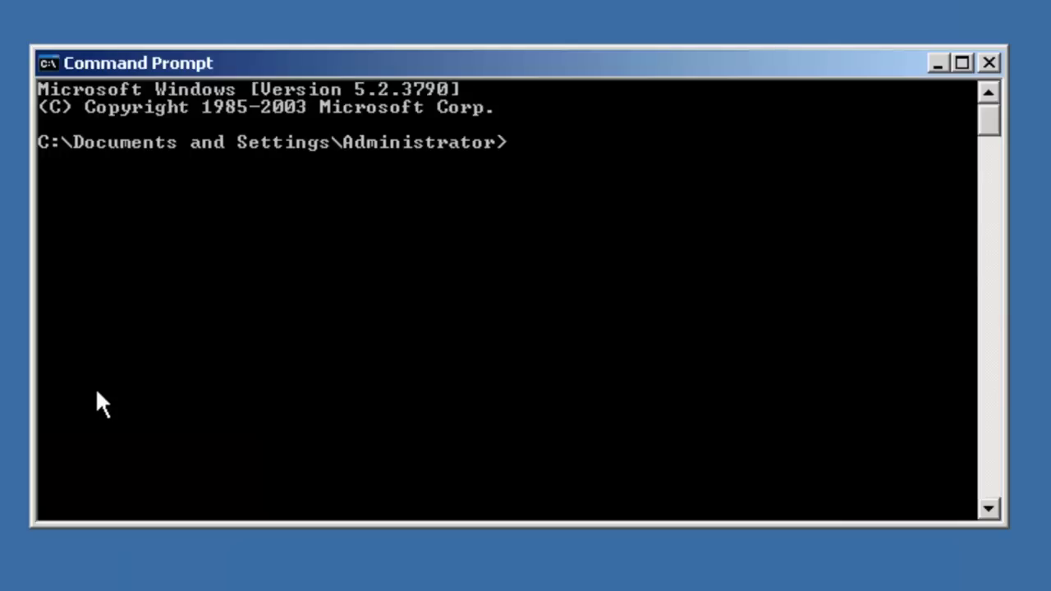
{"action": "type", "text": "netdom "}
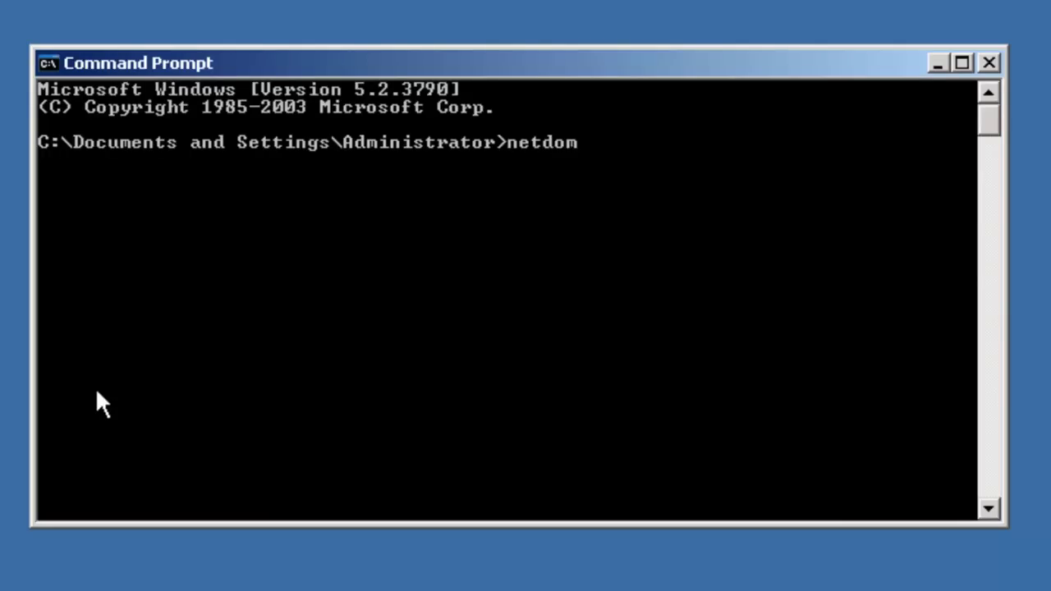
{"action": "type", "text": "query fsmo"}
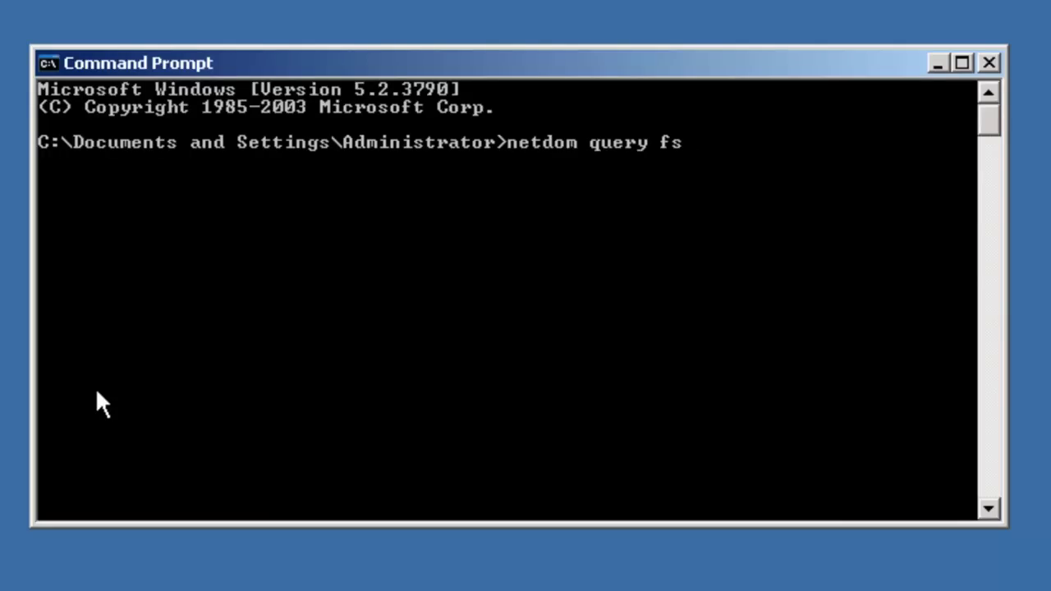
{"action": "key", "text": "Return"}
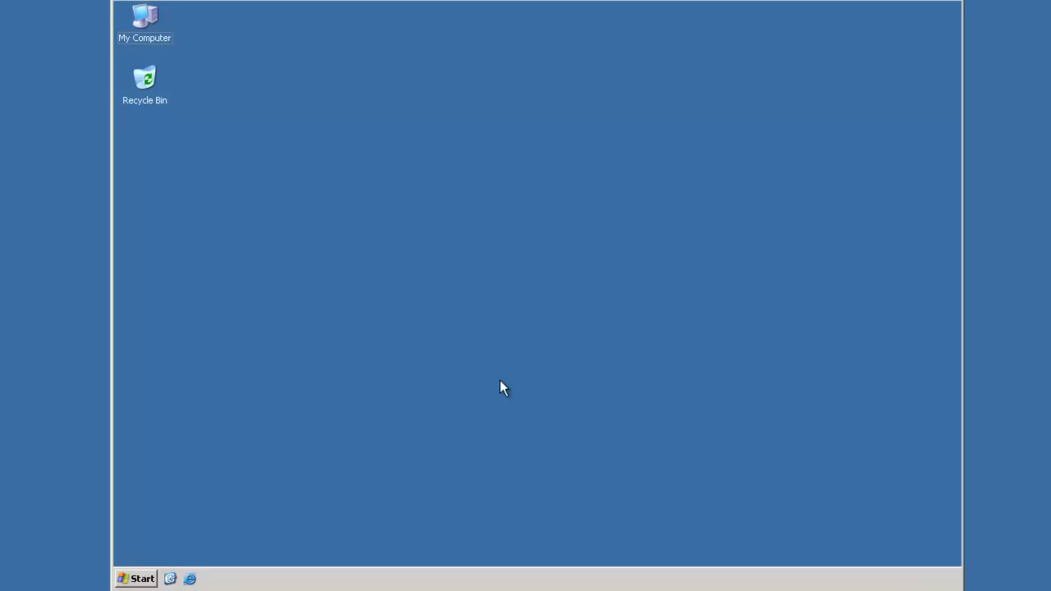
Open a Command Prompt, switch to the D: drive and list the support folder
{"action": "left_click", "coordinate": [131, 578]}
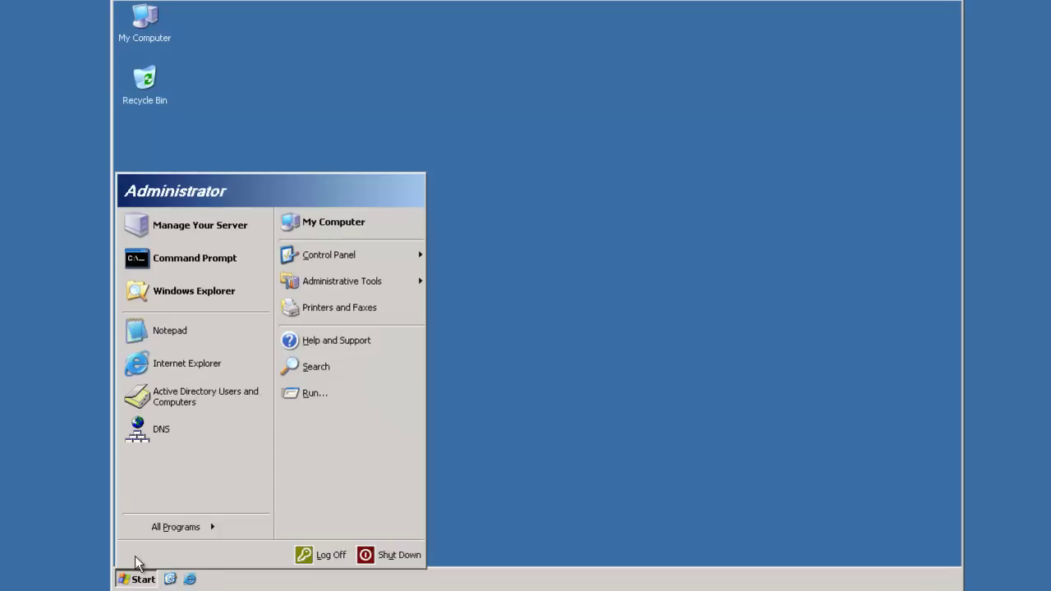
{"action": "left_click", "coordinate": [158, 260]}
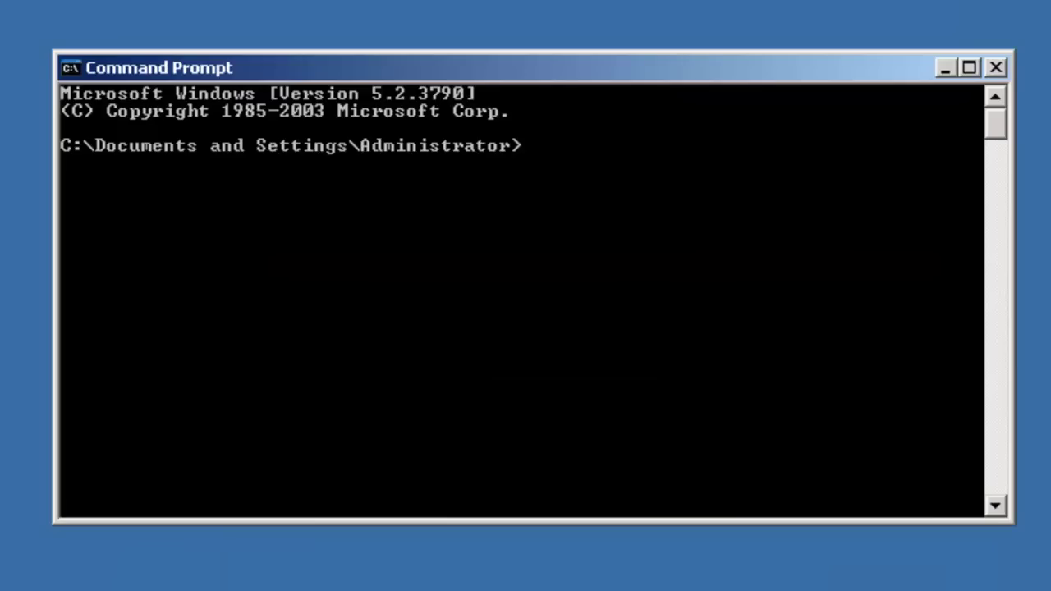
{"action": "type", "text": "d:"}
{"action": "key", "text": "Return"}
{"action": "type", "text": "cd support"}
{"action": "key", "text": "Return"}
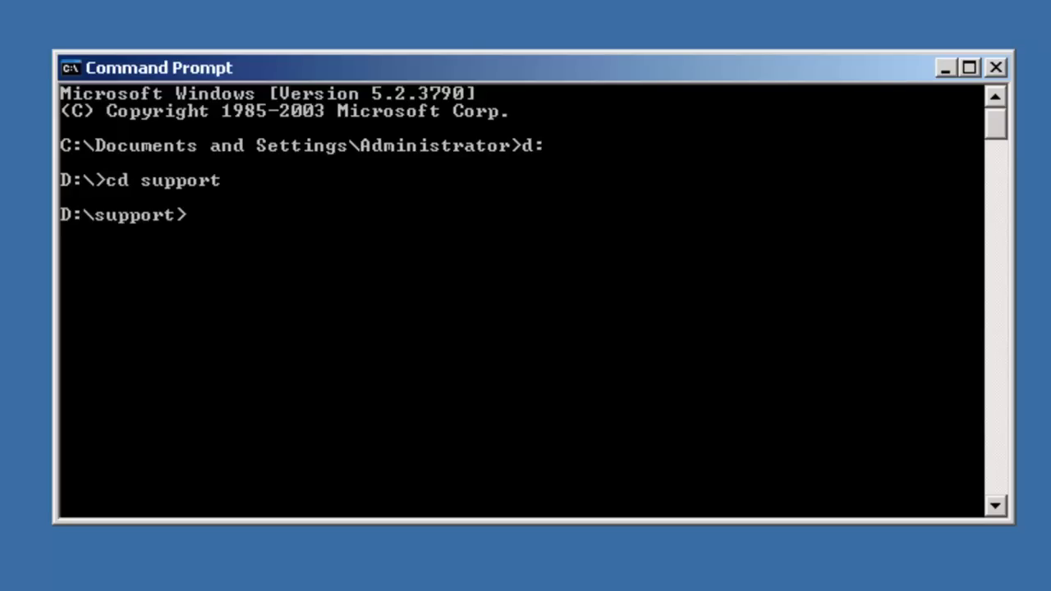
{"action": "type", "text": "dir"}
{"action": "key", "text": "Return"}
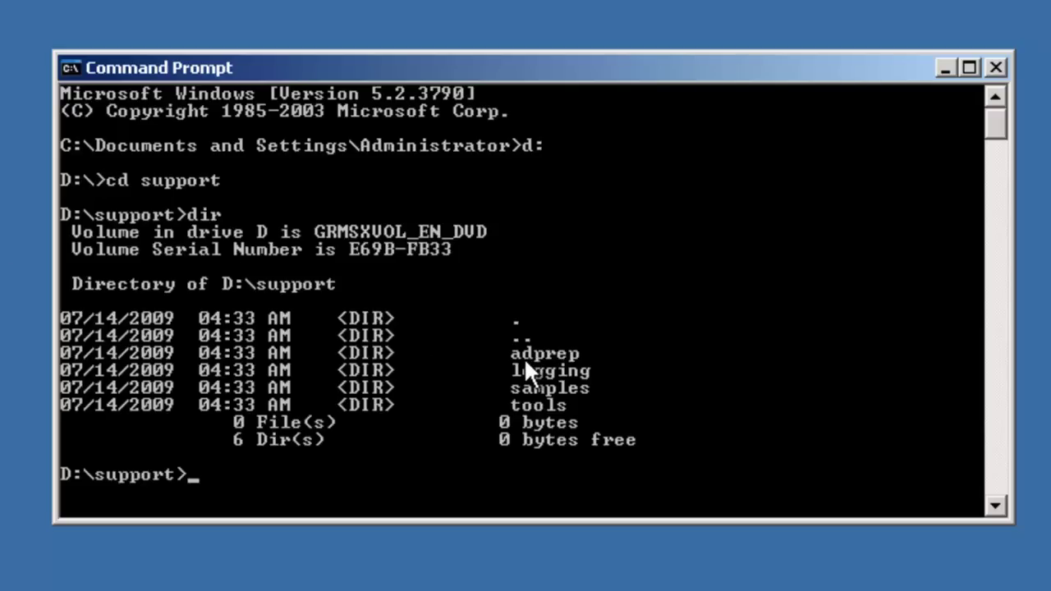
Enter the adprep folder, list its 44 files including adprep32.exe, and type adprep32.exe /forestPrep
{"action": "type", "text": "cd adprep"}
{"action": "key", "text": "Return"}
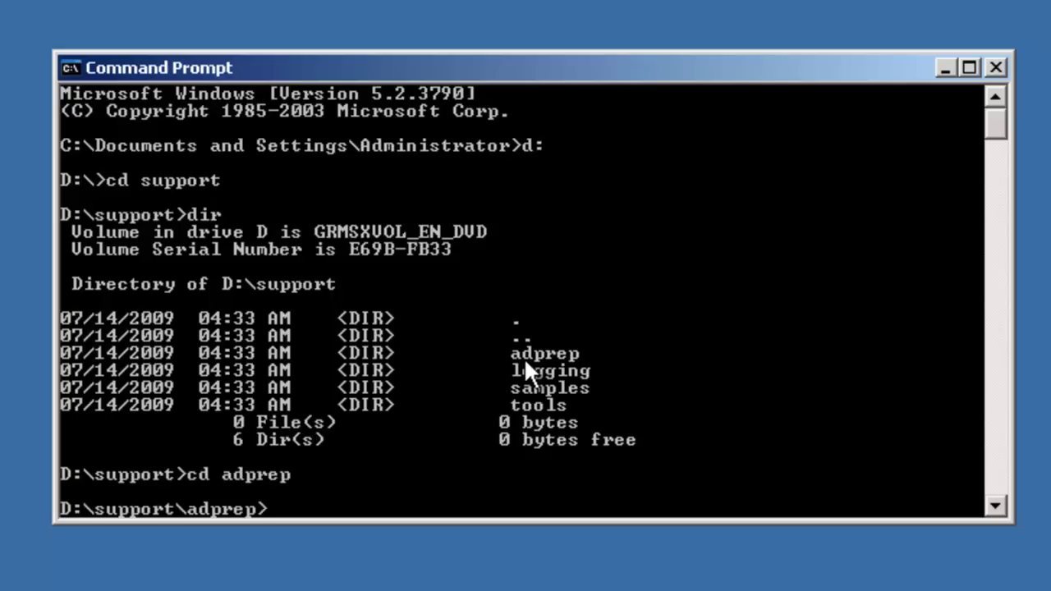
{"action": "type", "text": "dir"}
{"action": "key", "text": "Return"}
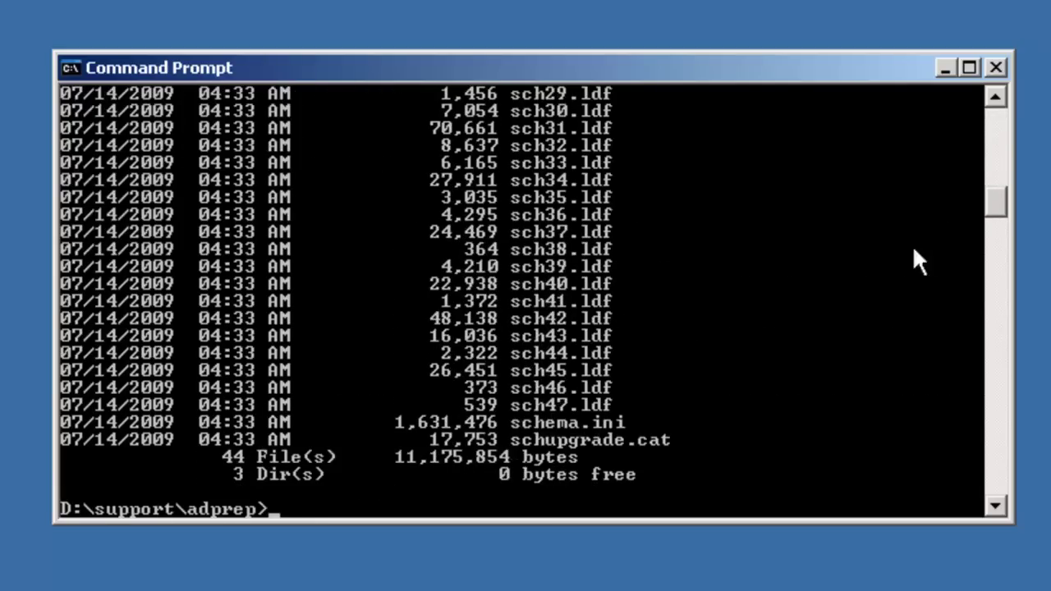
{"action": "left_click_drag", "start_coordinate": [988, 200], "coordinate": [990, 147]}
{"action": "scroll", "coordinate": [990, 147], "scroll_direction": "up", "scroll_amount": 3}
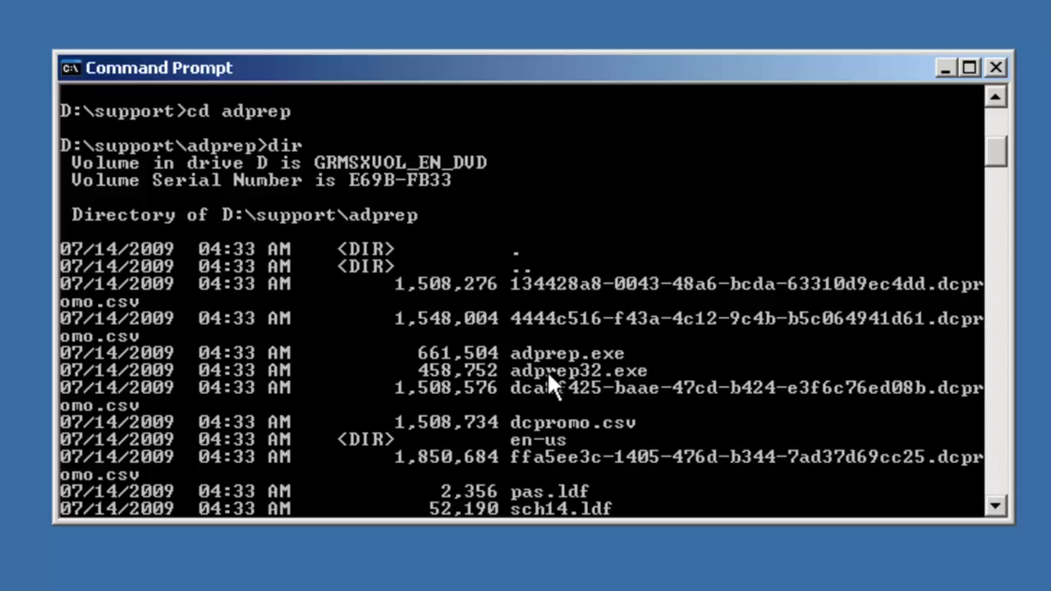
{"action": "key", "text": "Return"}
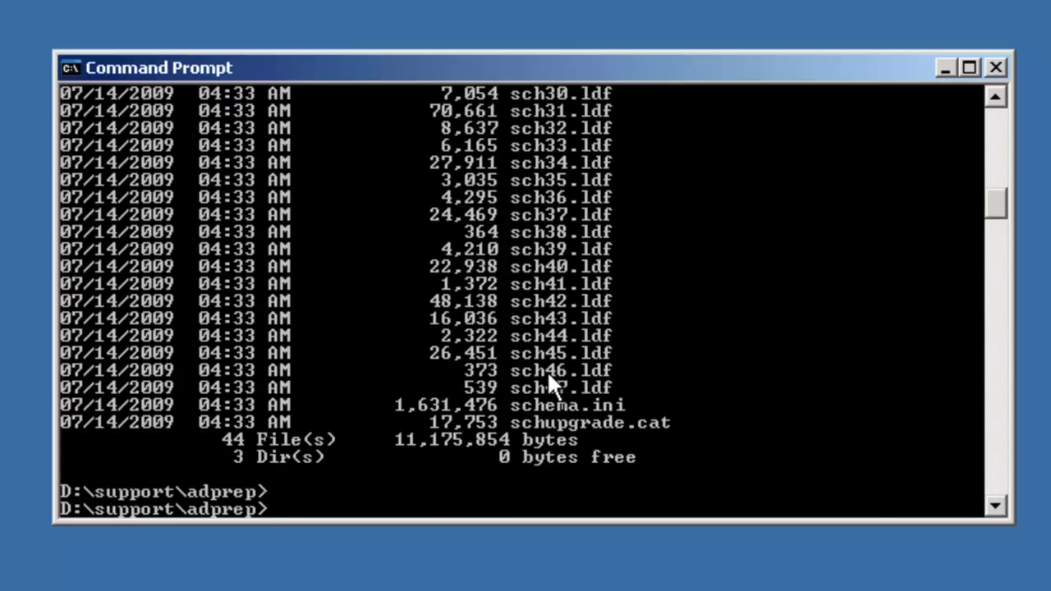
{"action": "type", "text": "adprep"}
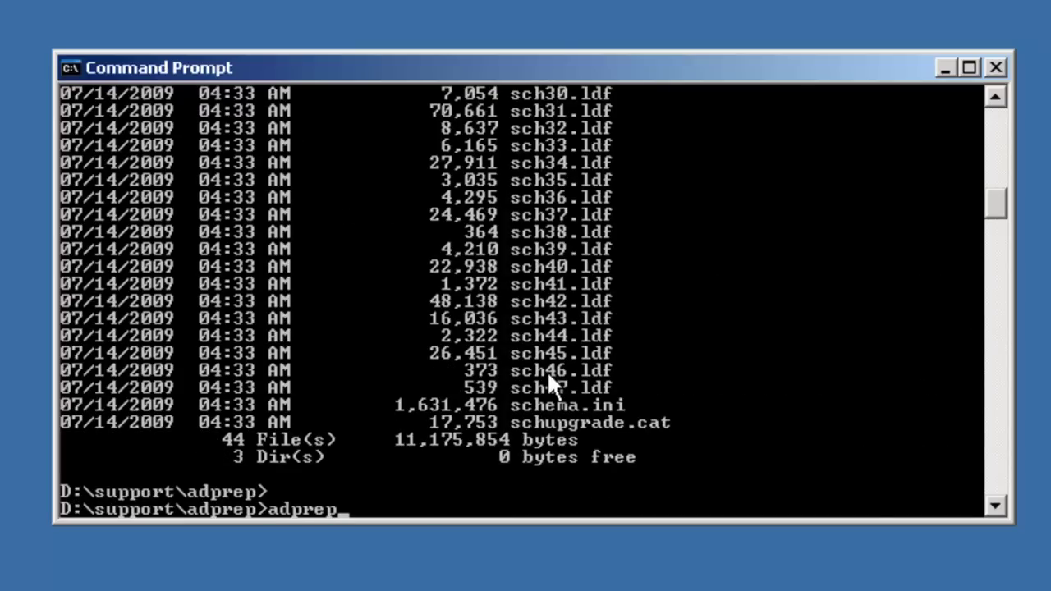
{"action": "type", "text": "32.exe /"}
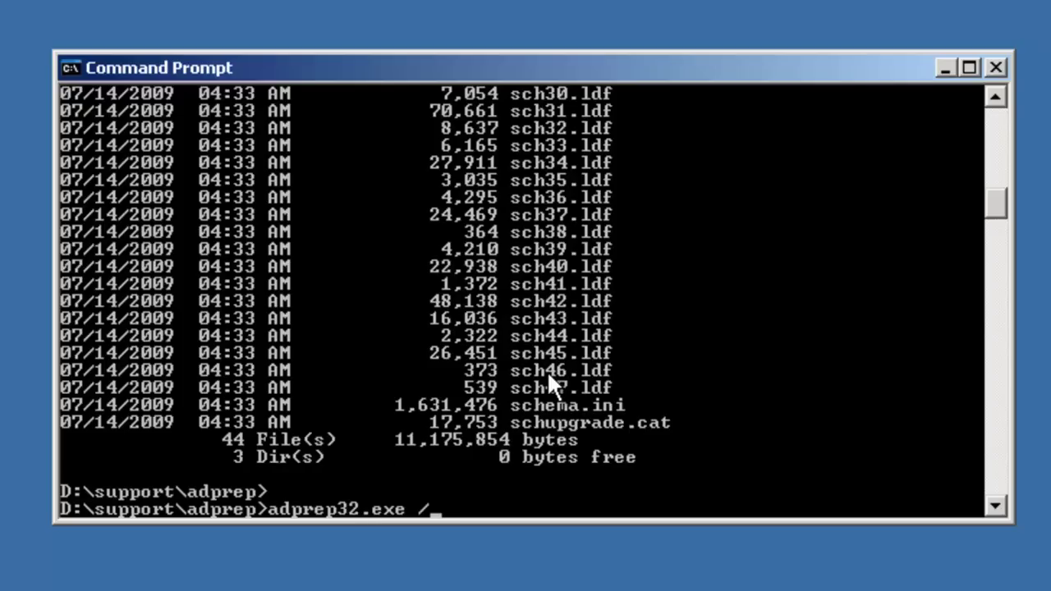
{"action": "type", "text": "forest"}
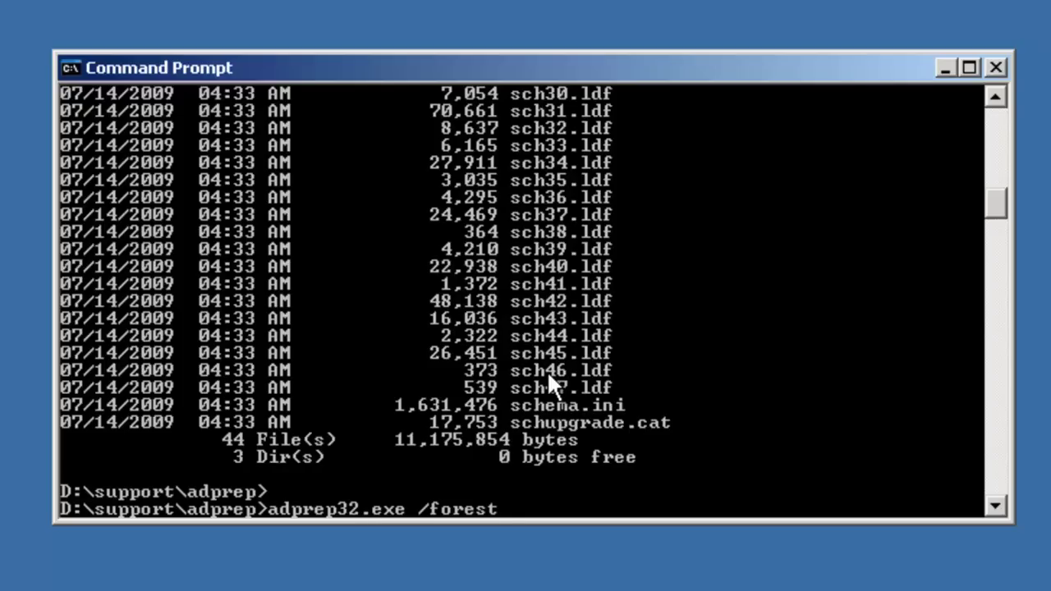
{"action": "type", "text": "Prep"}
Run adprep32.exe /forestPrep and answer C to confirm all domain controllers meet SP4
{"action": "key", "text": "Return"}
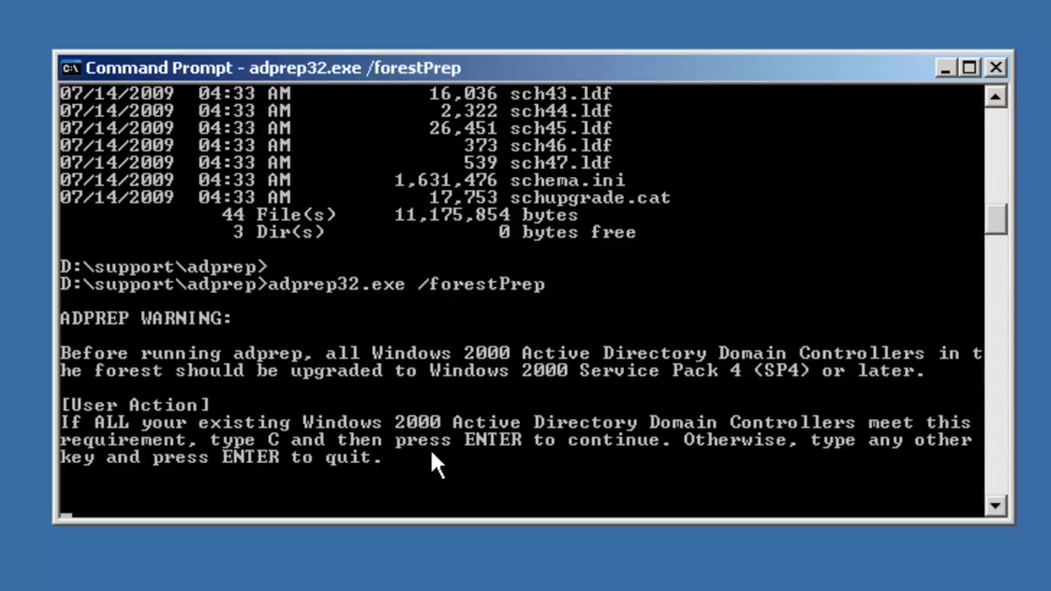
{"action": "type", "text": "c"}
{"action": "key", "text": "Return"}
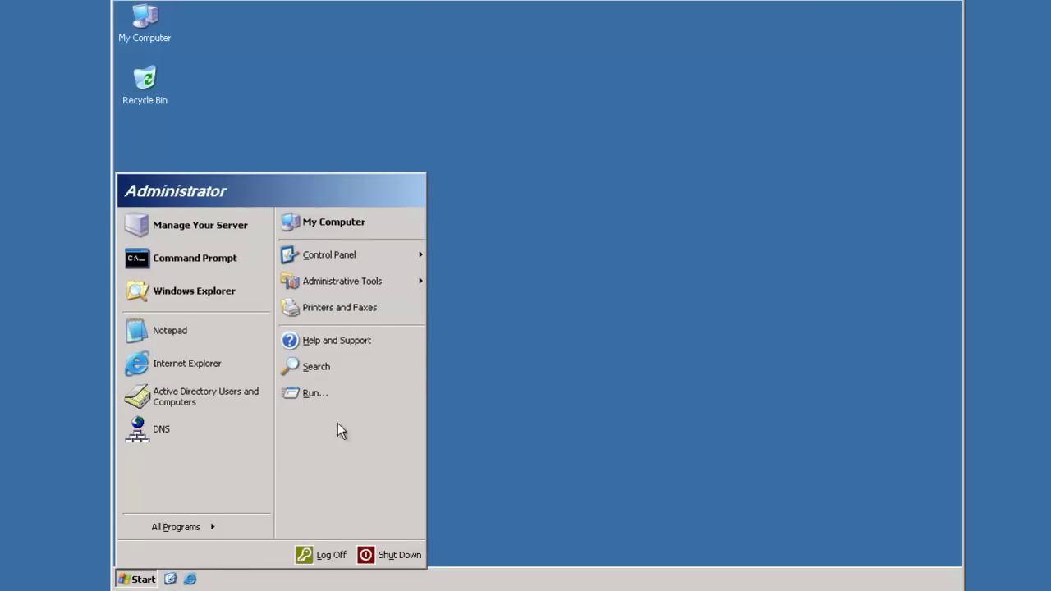
In Active Directory Users and Computers, raise itgeared.test from Windows 2000 mixed to Windows Server 2003
{"action": "mouse_move", "coordinate": [359, 282]}
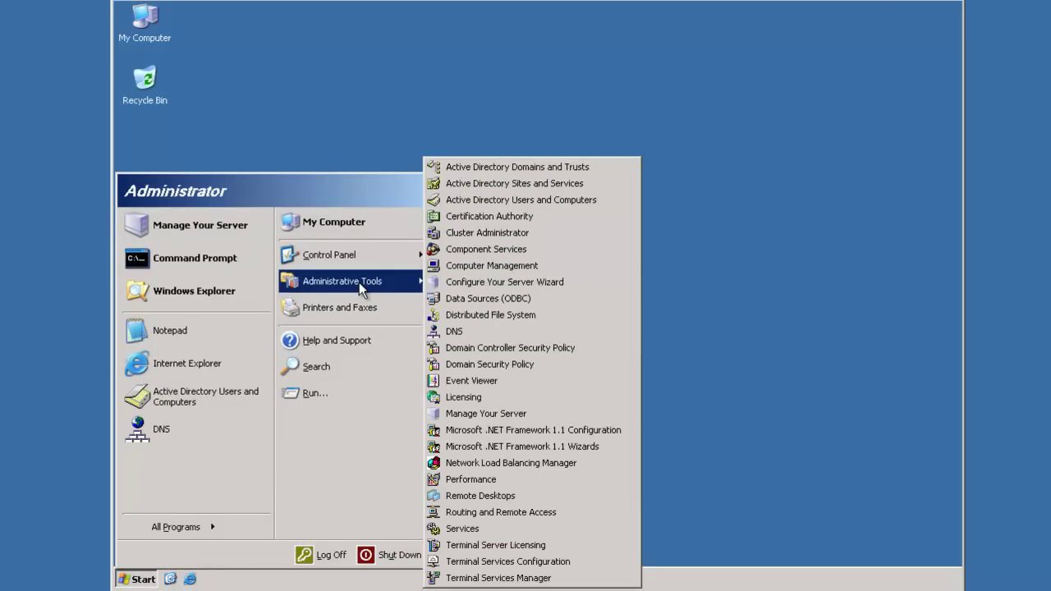
{"action": "left_click", "coordinate": [530, 199]}
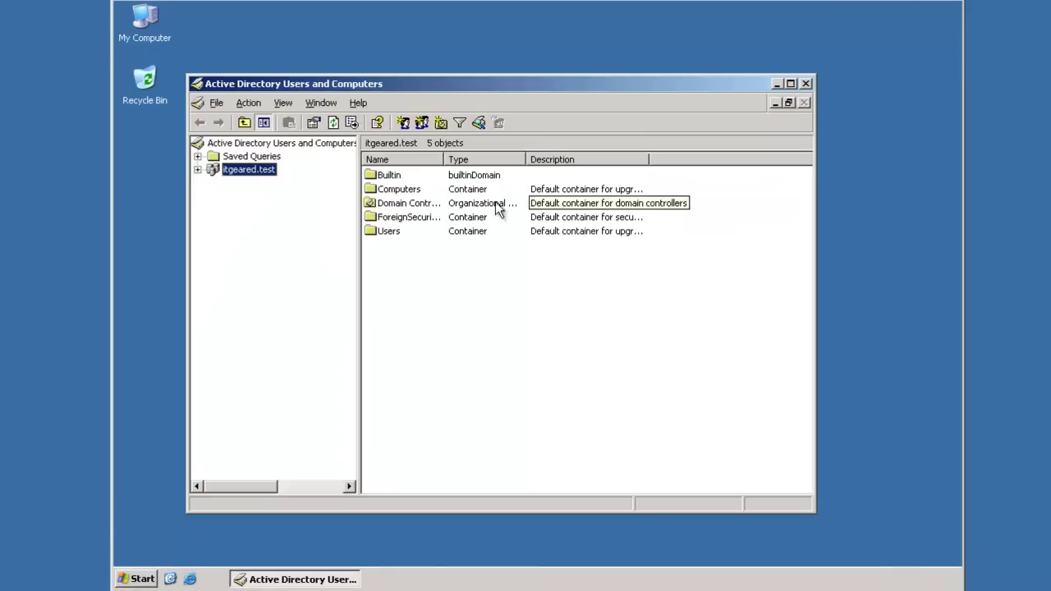
{"action": "right_click", "coordinate": [263, 171]}
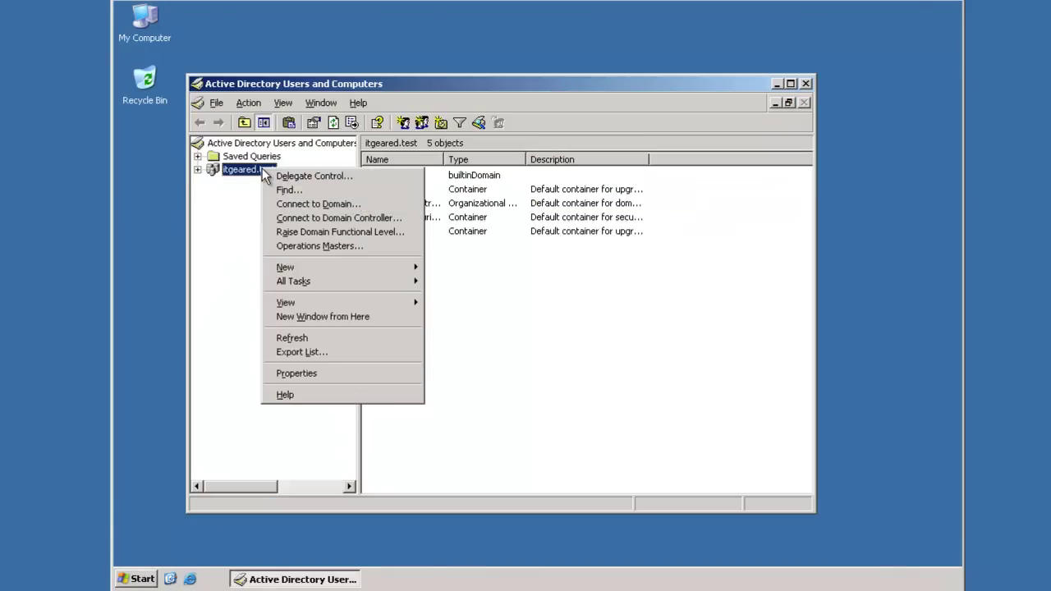
{"action": "left_click", "coordinate": [306, 232]}
{"action": "left_click", "coordinate": [307, 233]}
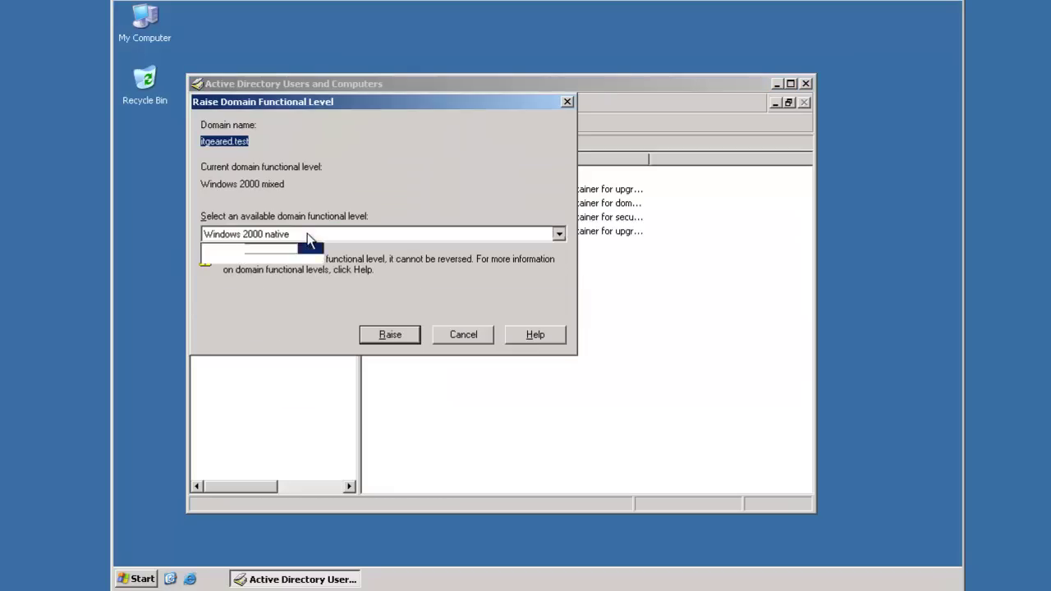
{"action": "left_click", "coordinate": [297, 260]}
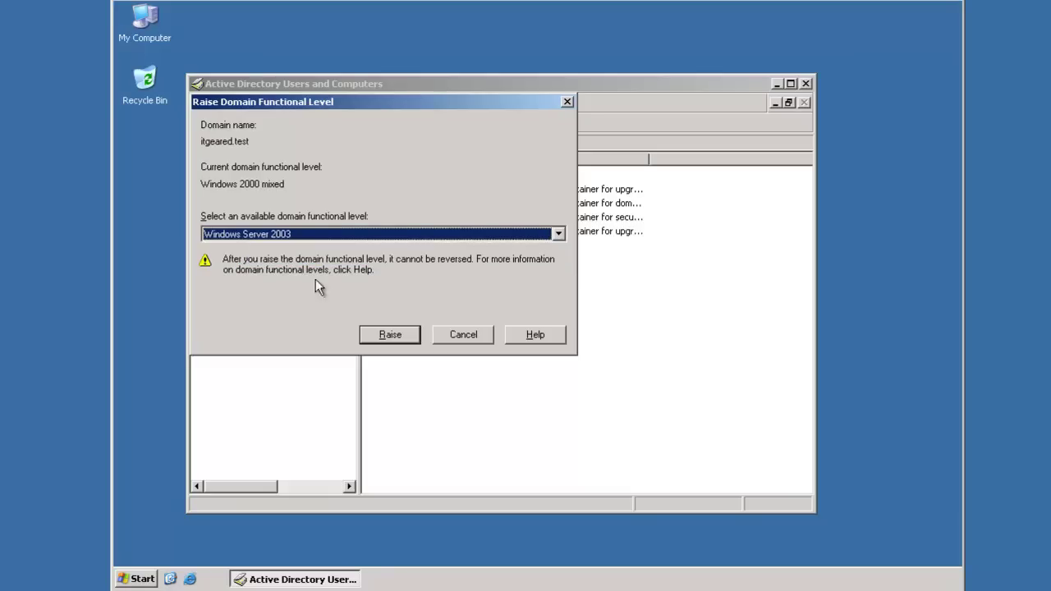
{"action": "left_click", "coordinate": [390, 333]}
{"action": "left_click", "coordinate": [507, 332]}
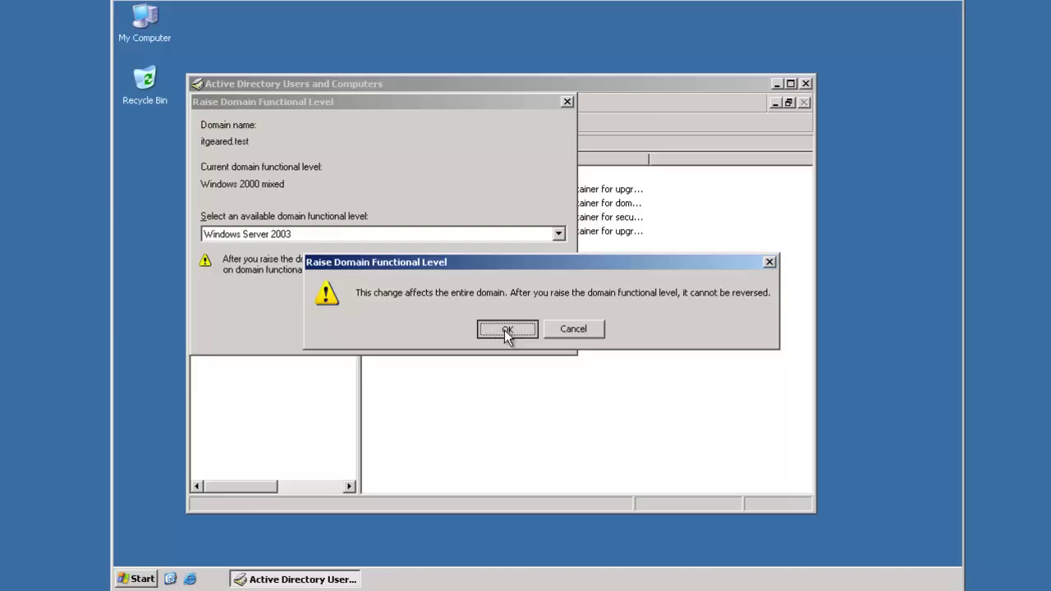
{"action": "left_click", "coordinate": [536, 329]}
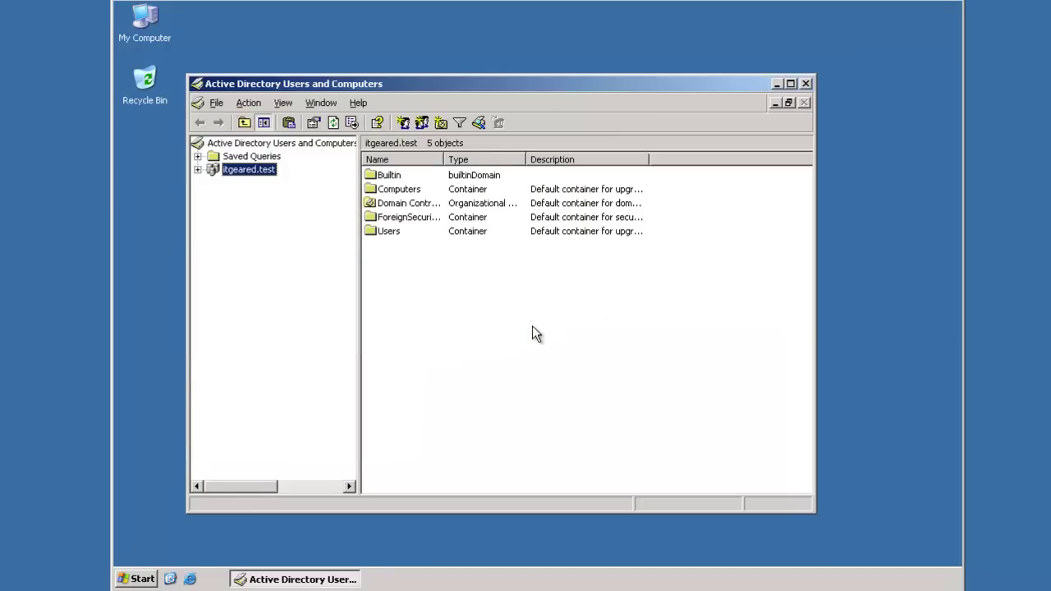
Close ADUC, open a Command Prompt in D:\support\adprep and run adprep32.exe /domainprep
{"action": "key", "text": "alt+F4"}
{"action": "left_click", "coordinate": [138, 578]}
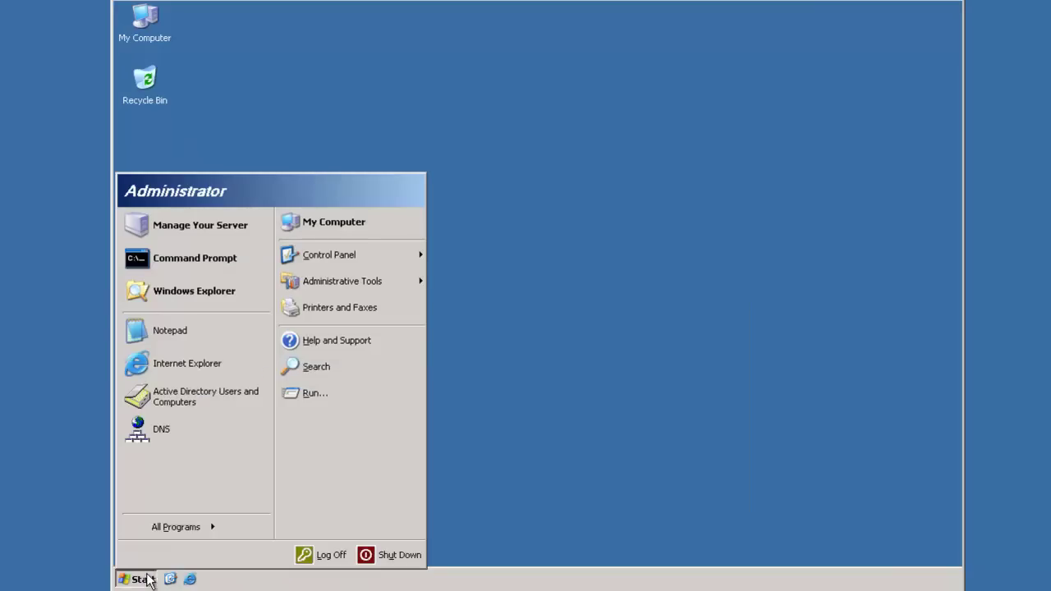
{"action": "left_click", "coordinate": [211, 268]}
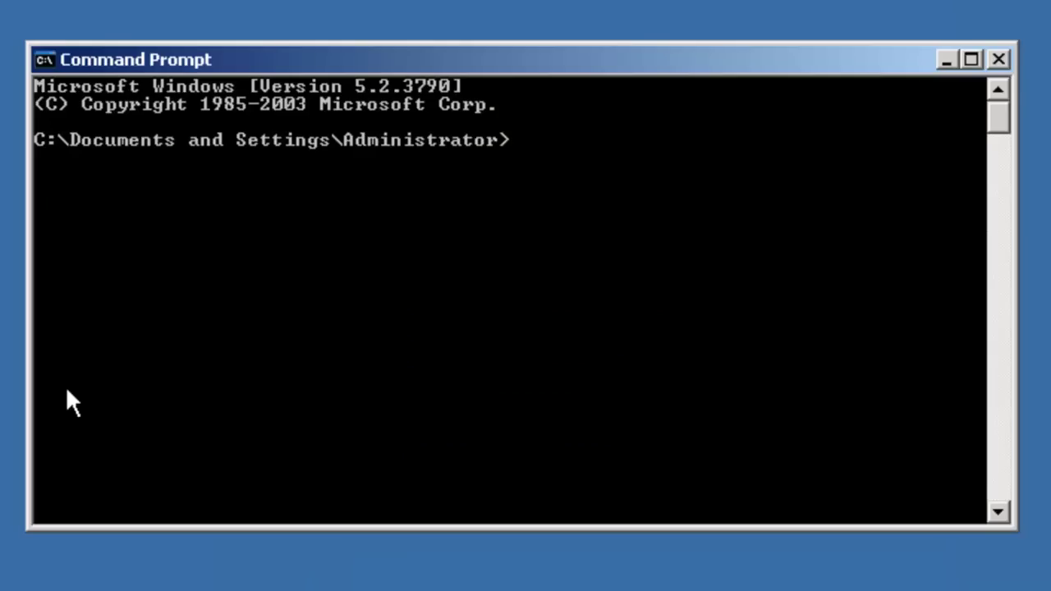
{"action": "type", "text": "d:"}
{"action": "key", "text": "Return"}
{"action": "type", "text": "cd sup"}
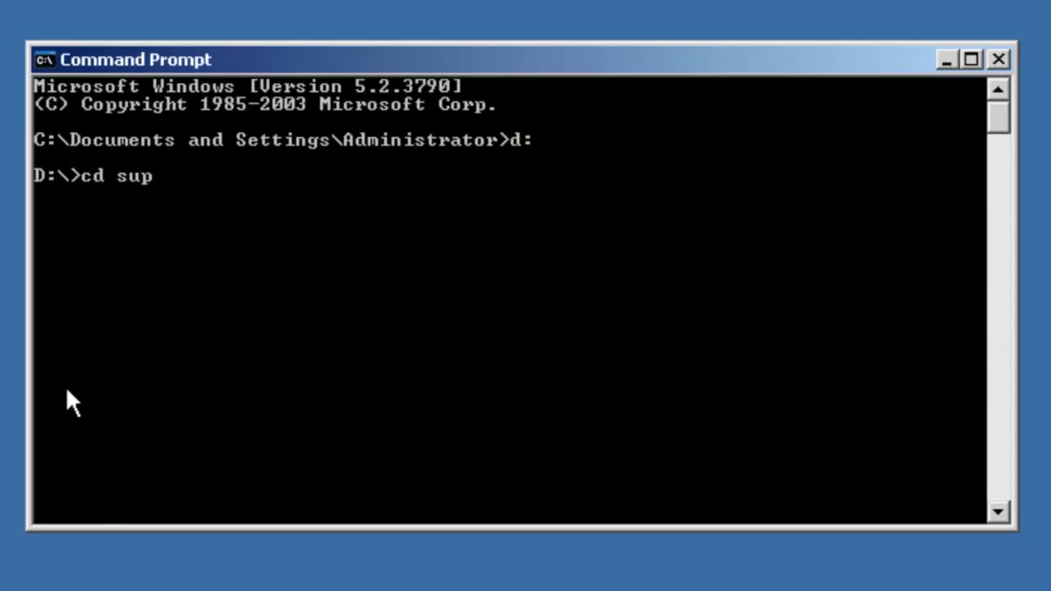
{"action": "type", "text": "port"}
{"action": "key", "text": "Return"}
{"action": "type", "text": "cd"}
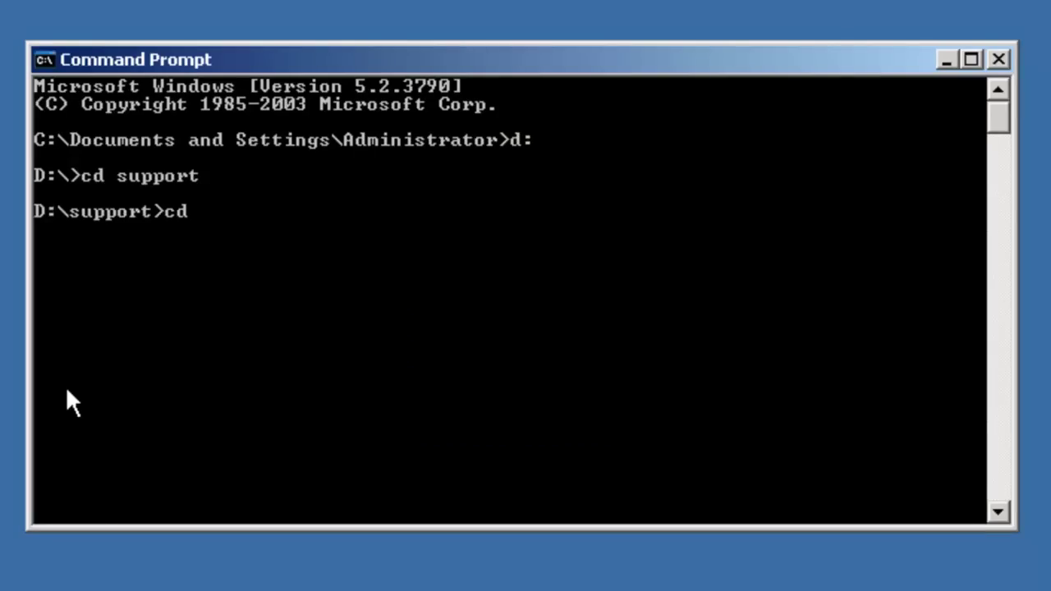
{"action": "type", "text": " adprep"}
{"action": "key", "text": "Return"}
{"action": "type", "text": "adprep"}
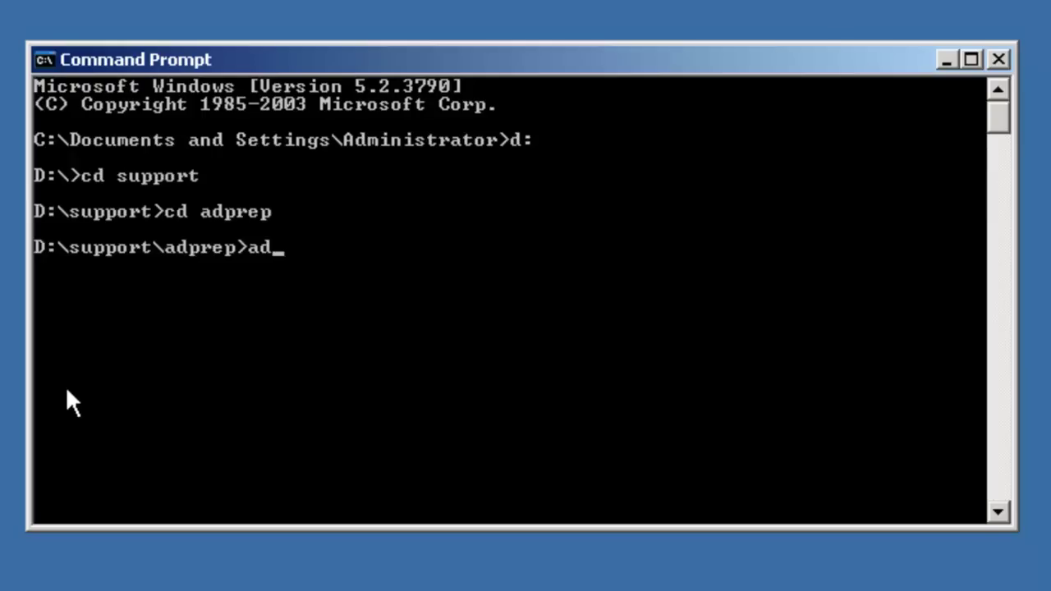
{"action": "type", "text": "32.ex"}
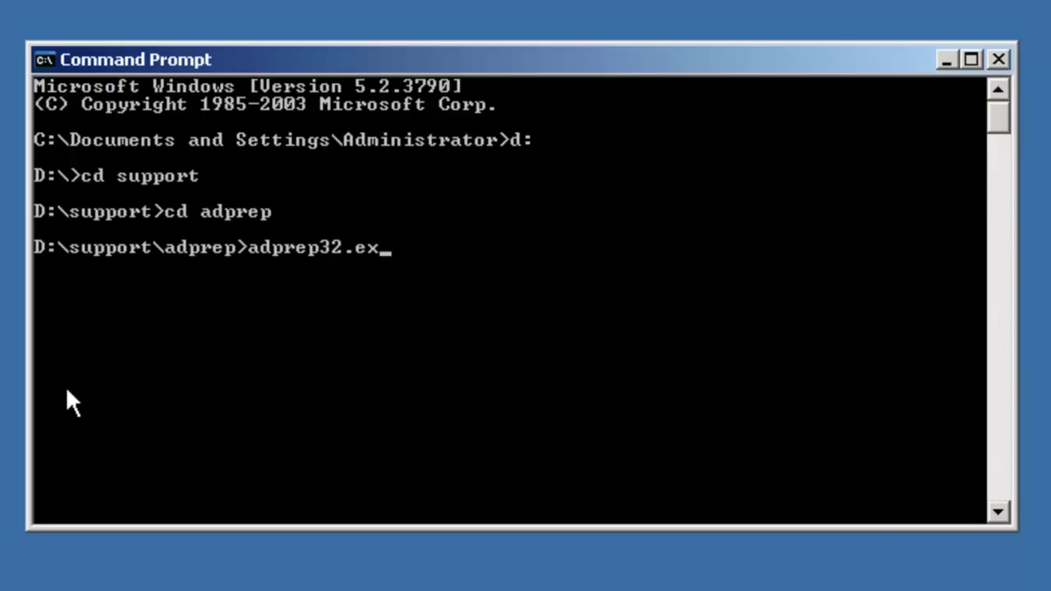
{"action": "type", "text": "e /domainprep"}
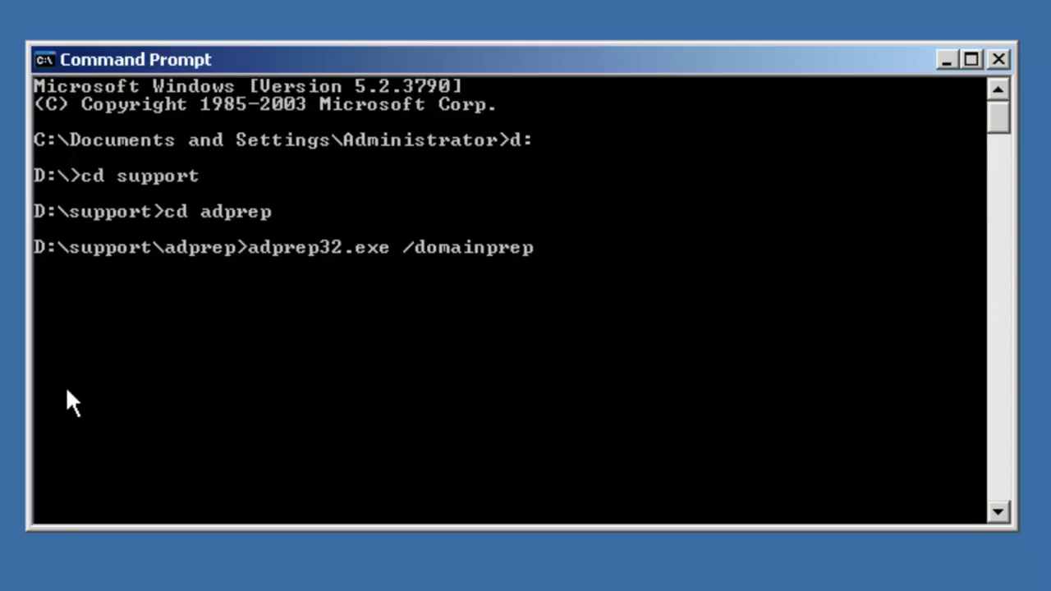
{"action": "key", "text": "Return"}
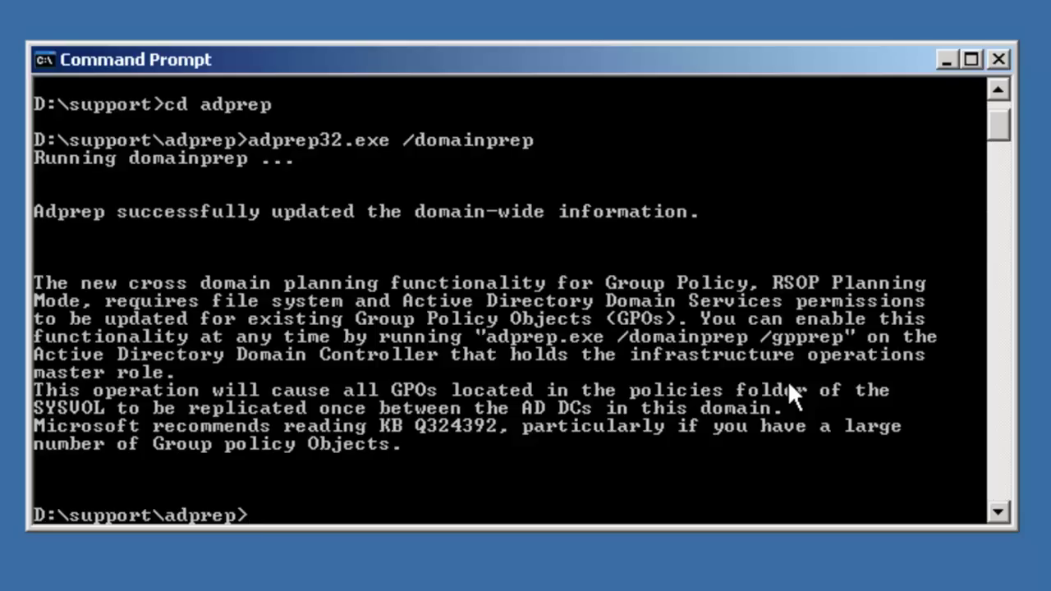
Rerun the recalled domainprep command with /gpprep appended to update Group Policy information
{"action": "key", "text": "Up"}
{"action": "type", "text": "/"}
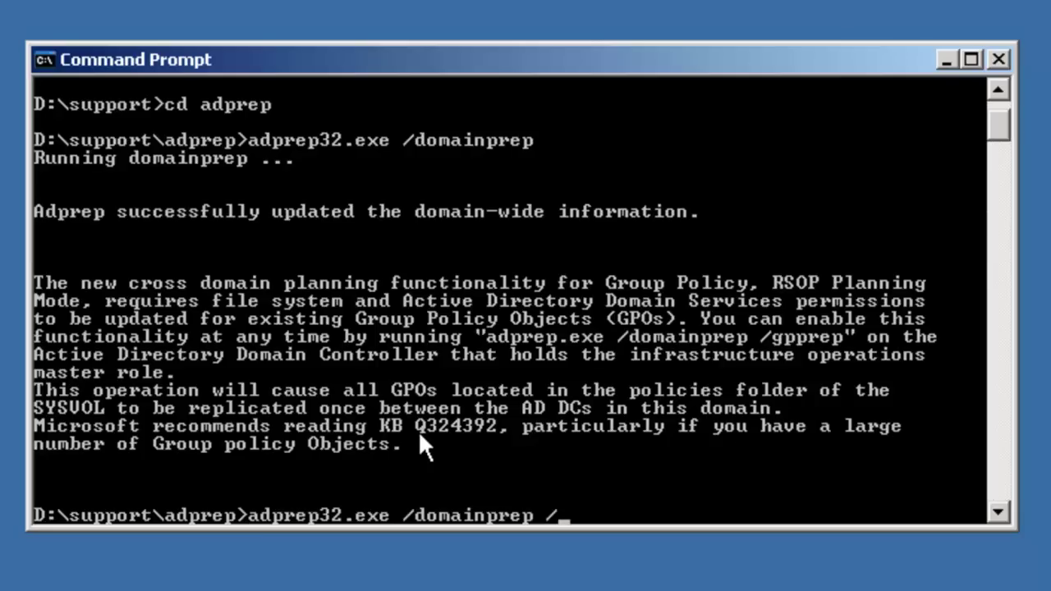
{"action": "type", "text": "gpprep"}
{"action": "key", "text": "Return"}
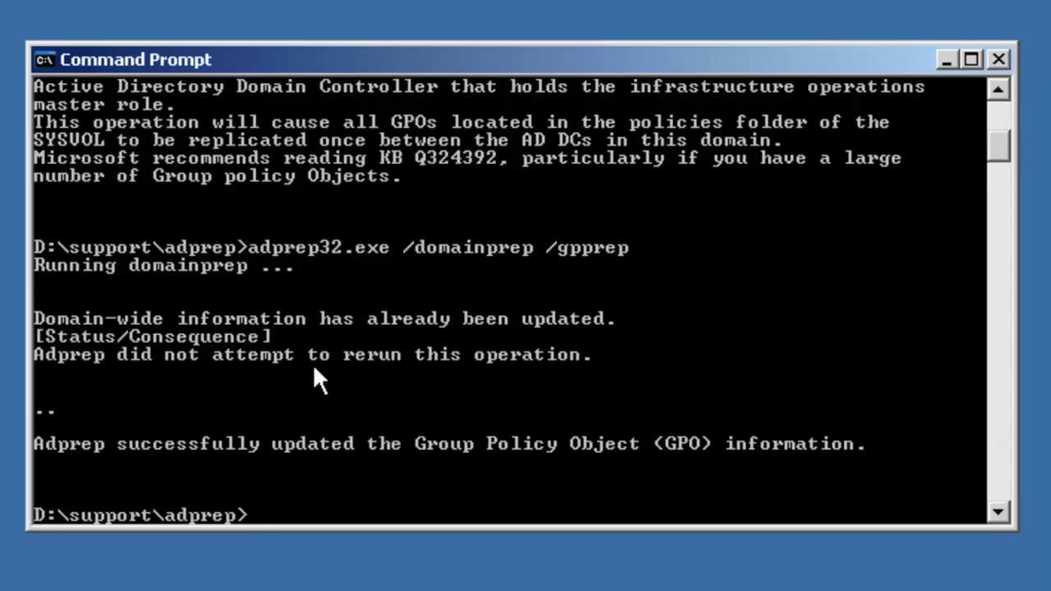
Edit the recalled command into adprep32.exe /rodcPrep and run it, updating all partitions
{"action": "key", "text": "Up"}
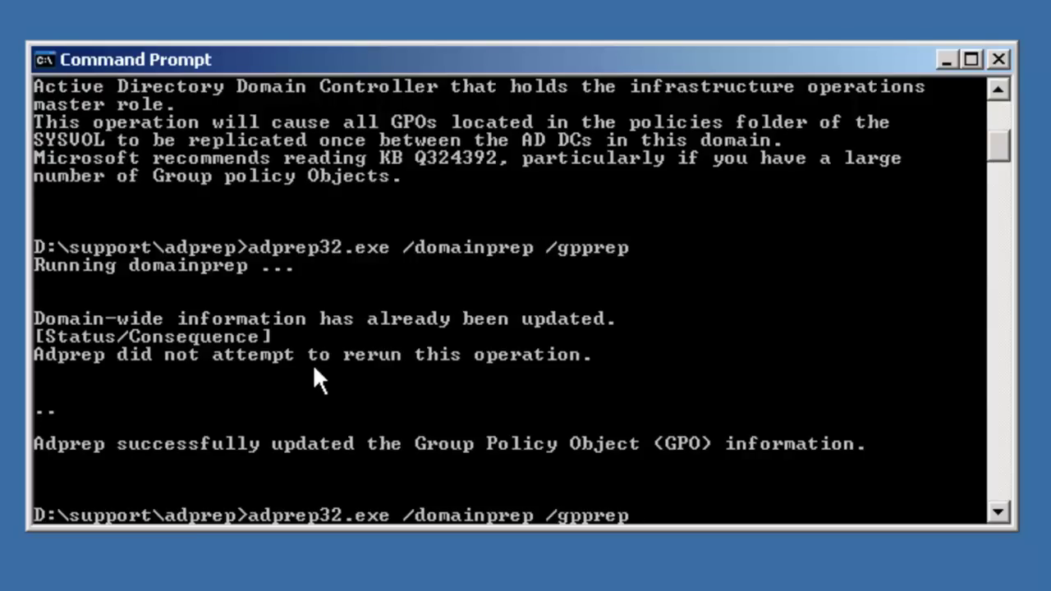
{"action": "key", "text": "BackSpace"}
{"action": "key", "text": "BackSpace"}
{"action": "key", "text": "BackSpace"}
{"action": "key", "text": "BackSpace"}
{"action": "key", "text": "BackSpace"}
{"action": "key", "text": "BackSpace"}
{"action": "key", "text": "BackSpace"}
{"action": "key", "text": "BackSpace"}
{"action": "key", "text": "BackSpace"}
{"action": "key", "text": "BackSpace"}
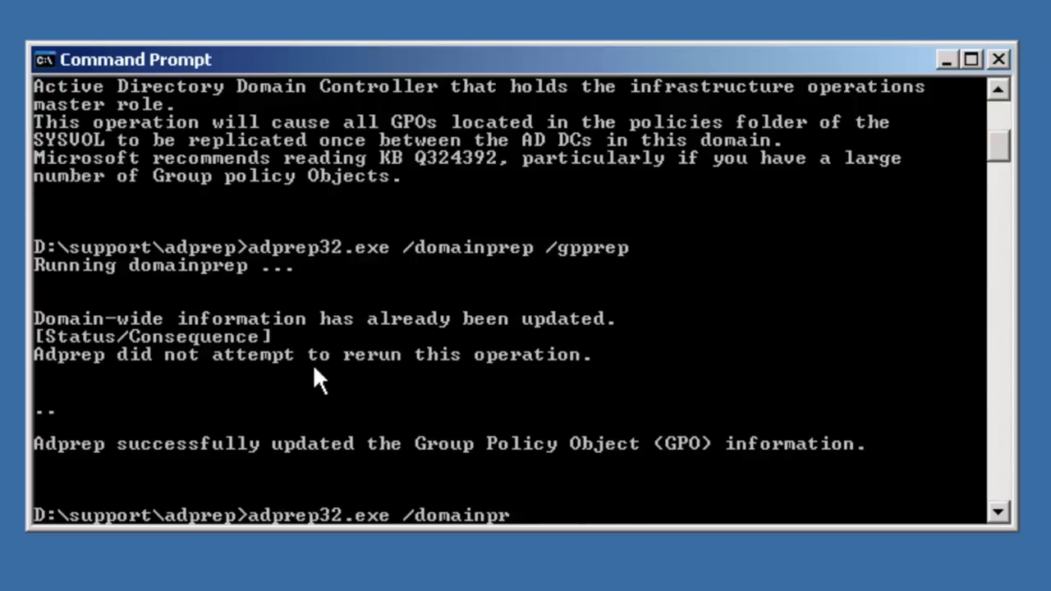
{"action": "key", "text": "BackSpace"}
{"action": "key", "text": "BackSpace"}
{"action": "key", "text": "BackSpace"}
{"action": "key", "text": "BackSpace"}
{"action": "key", "text": "BackSpace"}
{"action": "key", "text": "BackSpace"}
{"action": "key", "text": "BackSpace"}
{"action": "key", "text": "BackSpace"}
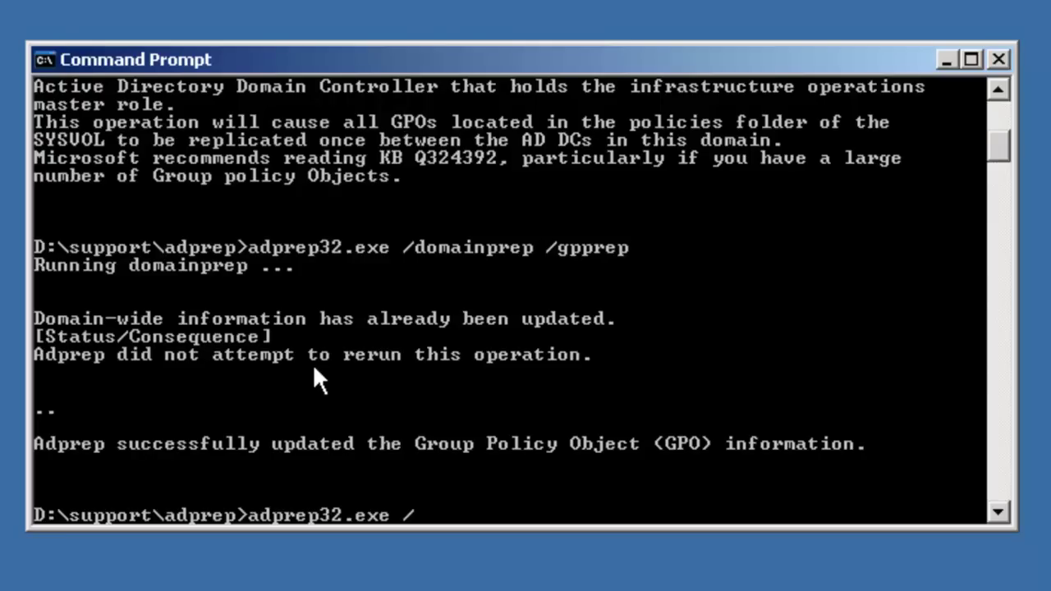
{"action": "type", "text": "rodcPrep"}
{"action": "key", "text": "Return"}
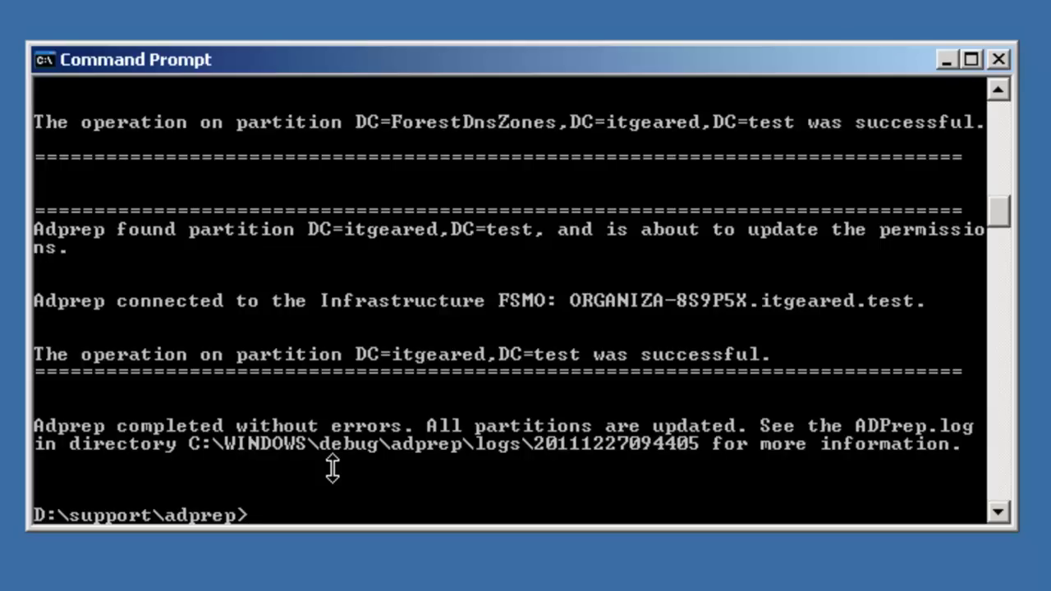
Type a base-scope dsquery for objectversion on cn=schema,cn=configuration,dc=itgeared,dc=test
{"action": "type", "text": "dsquery "}
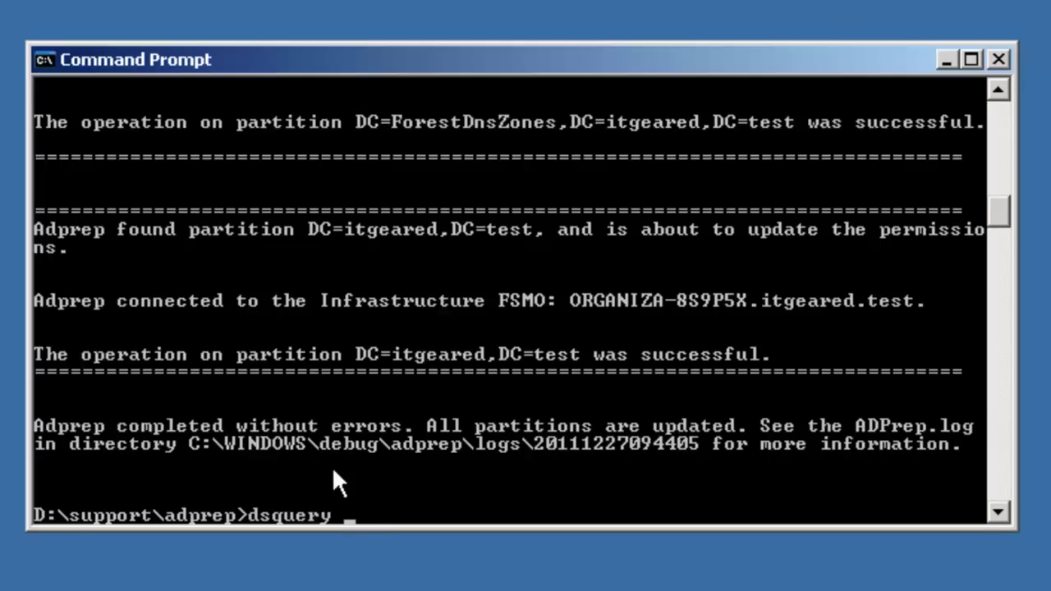
{"action": "type", "text": "* cn=sch"}
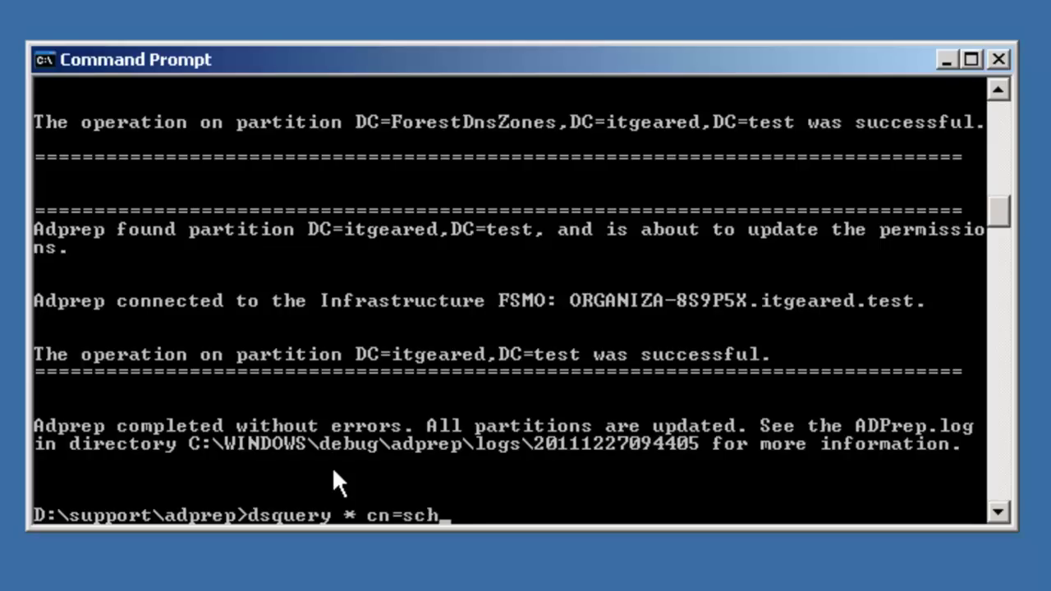
{"action": "type", "text": "ema,cn=configur"}
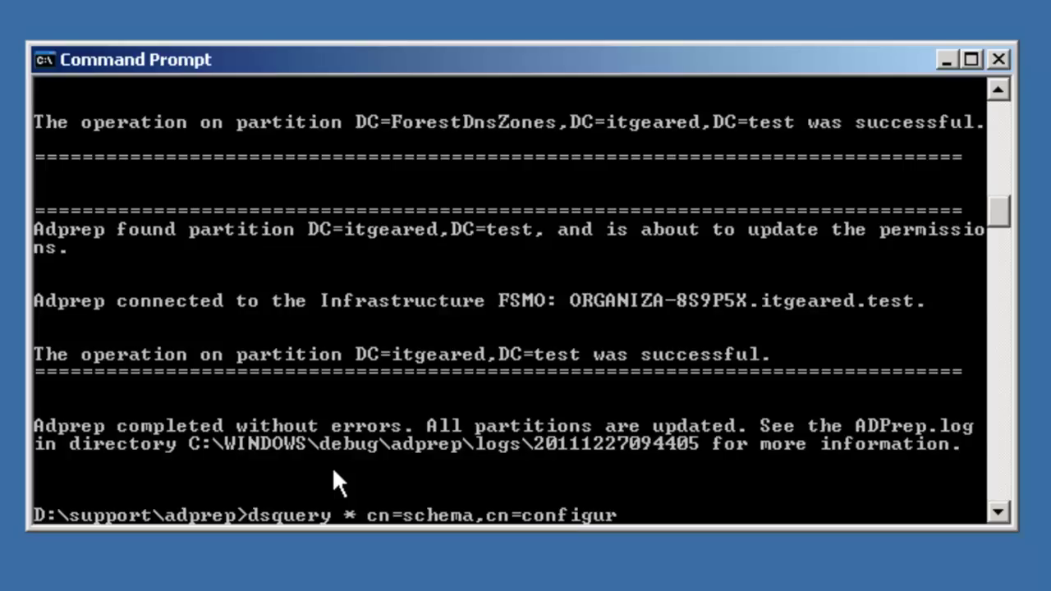
{"action": "type", "text": "ation,dc"}
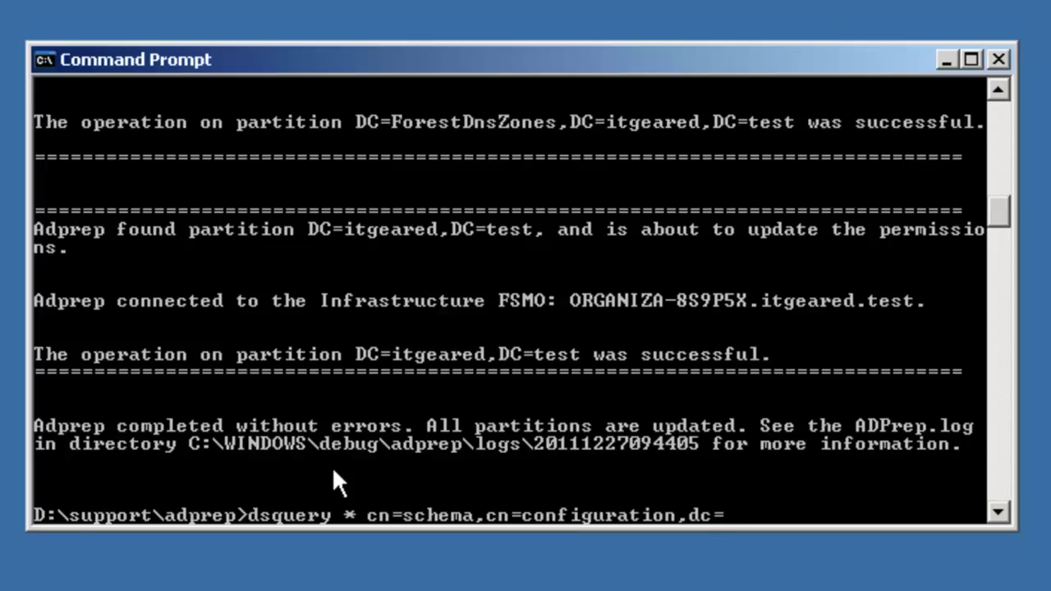
{"action": "type", "text": "=itgeared"}
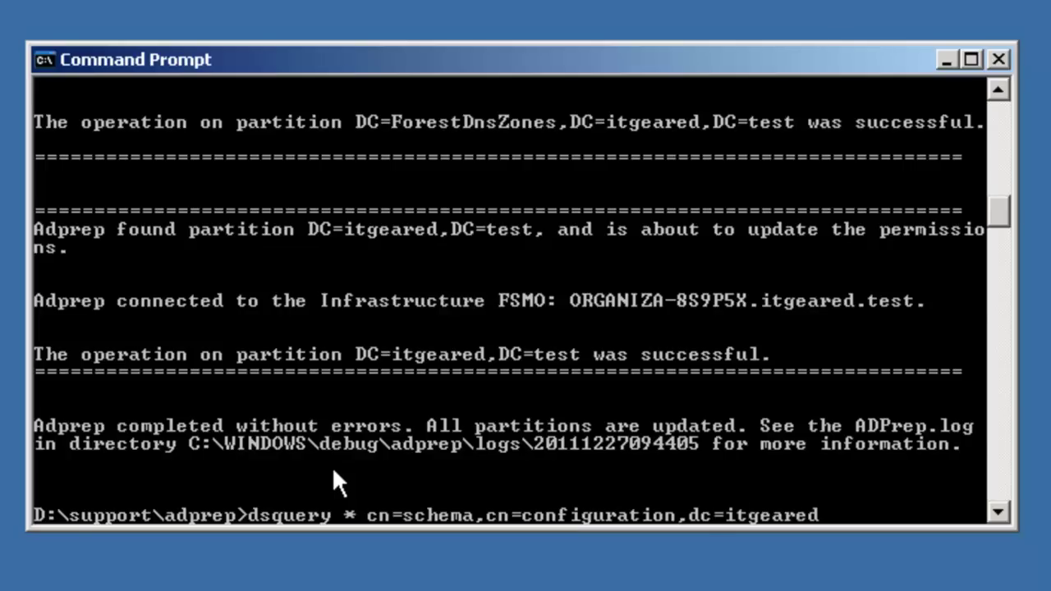
{"action": "type", "text": ",dc=test "}
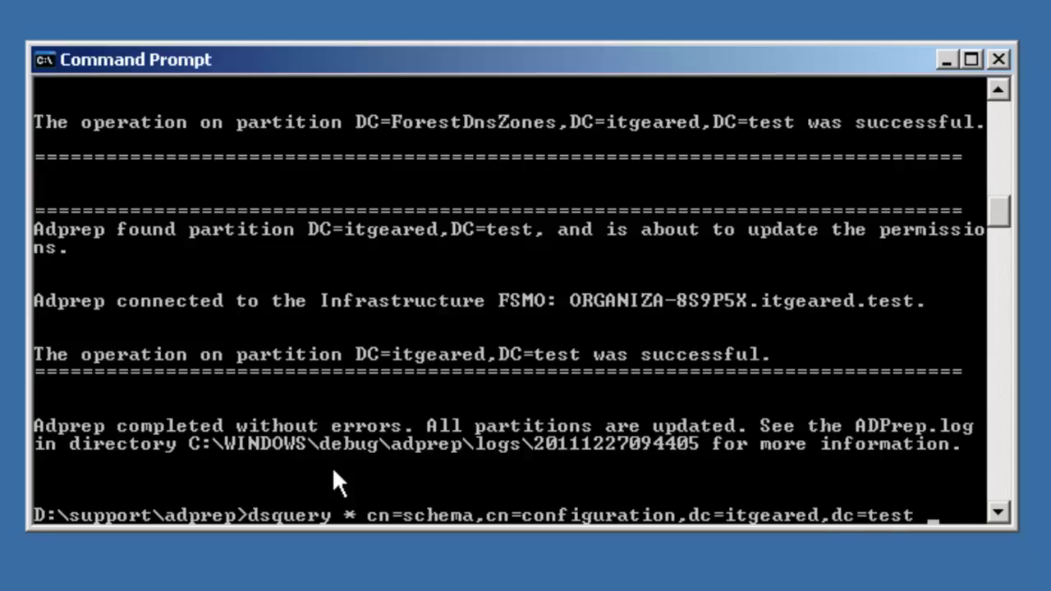
{"action": "type", "text": "-scope"}
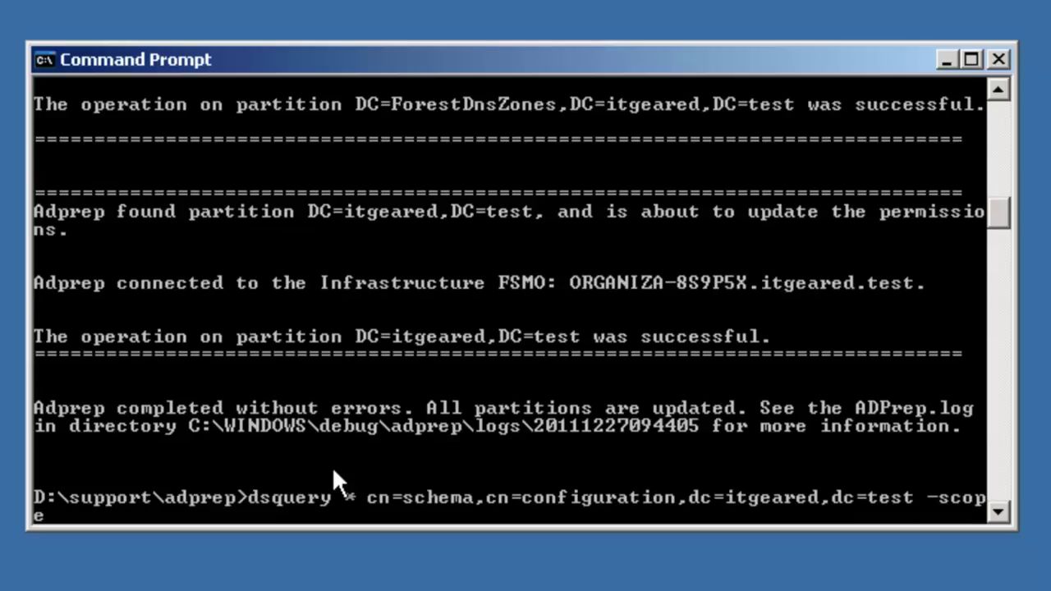
{"action": "type", "text": " base -a"}
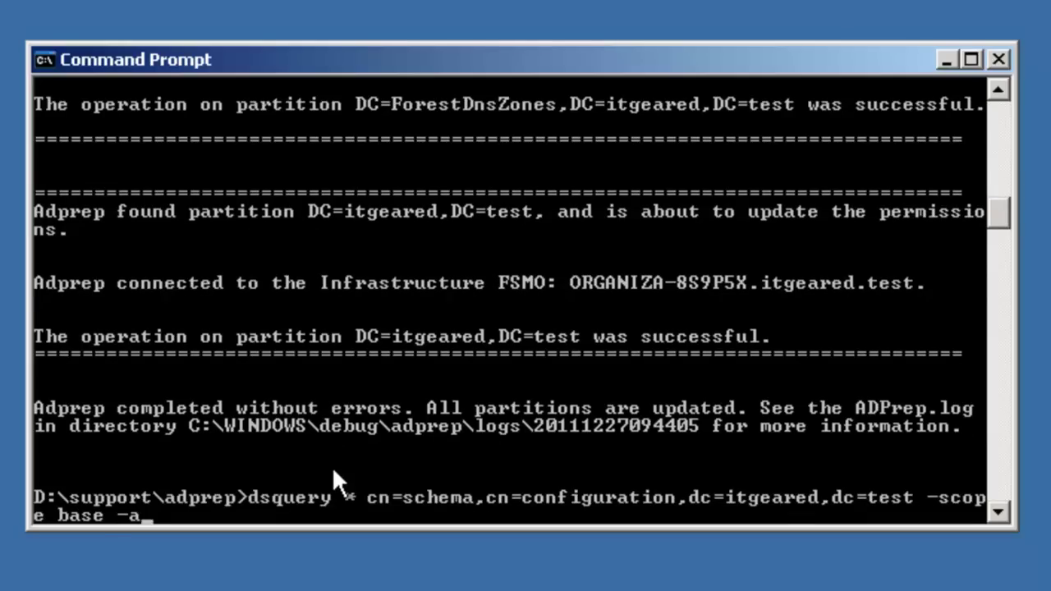
{"action": "type", "text": "ttr object"}
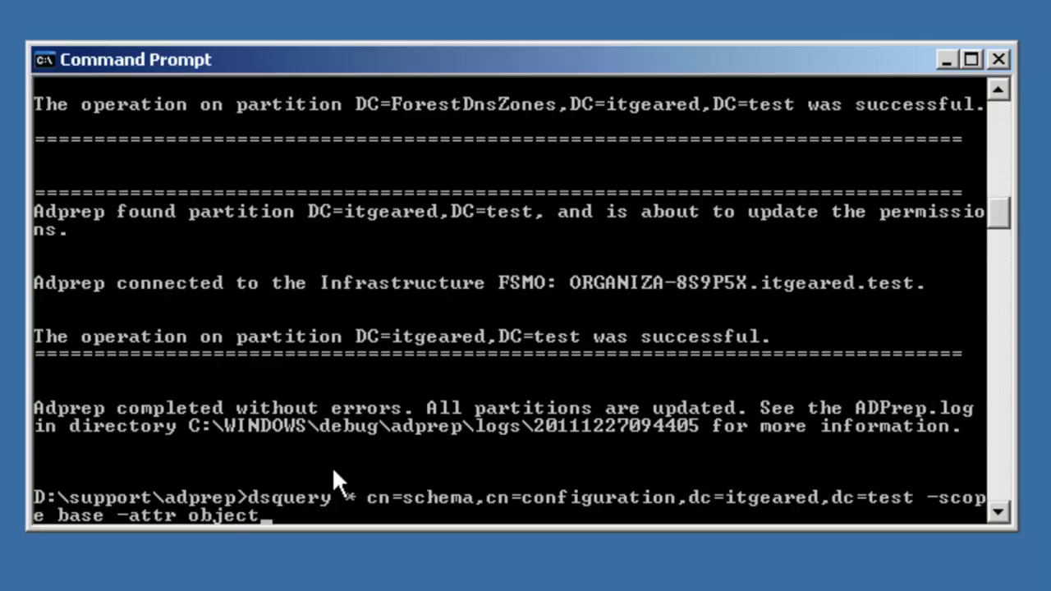
{"action": "type", "text": "version"}
Run the dsquery and check that the schema objectversion reads 47
{"action": "key", "text": "Return"}
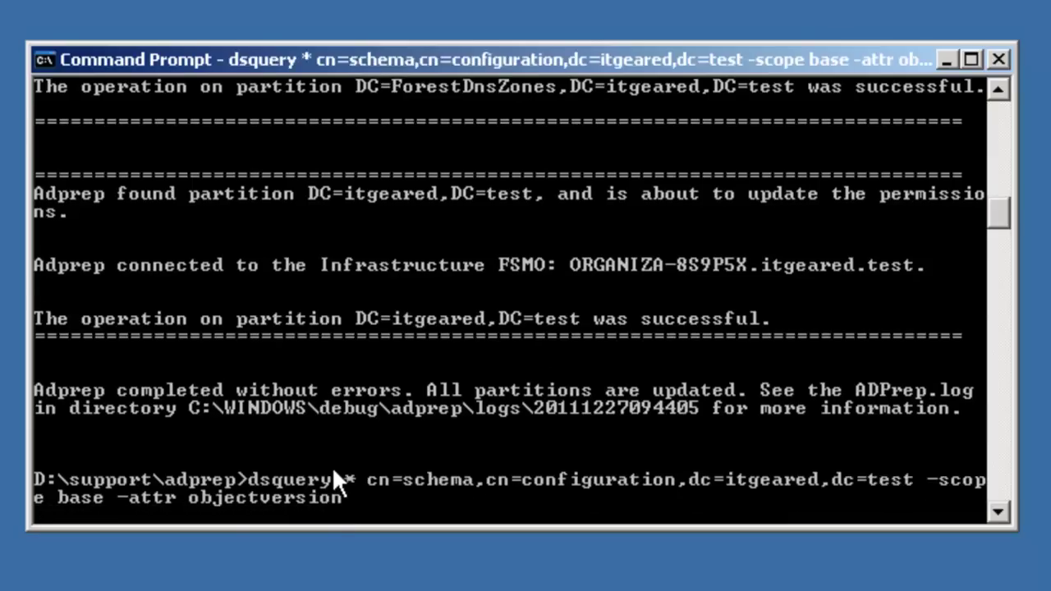